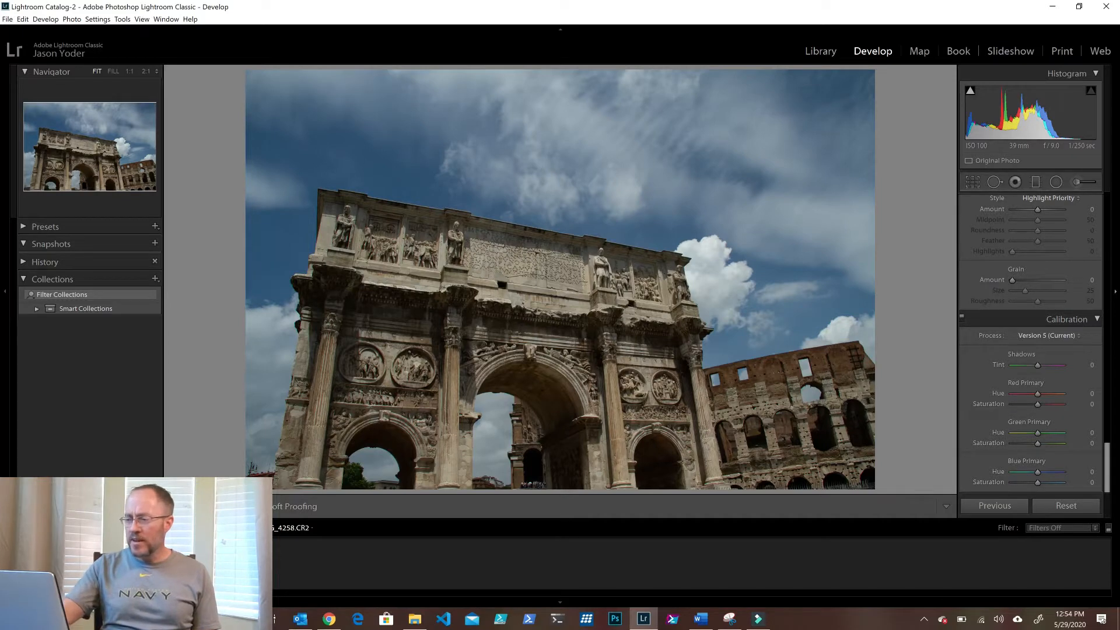
Step: View the available process versions in Calibration and leave Version 5 (Current) selected
{"action": "left_click", "coordinate": [1044, 335]}
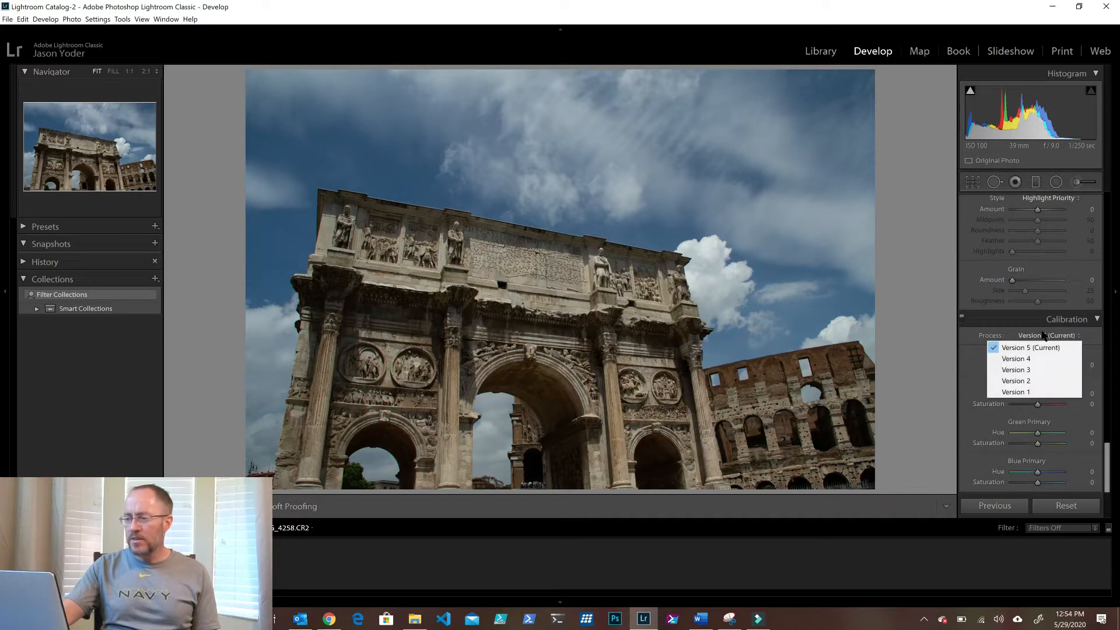
{"action": "left_click", "coordinate": [965, 336]}
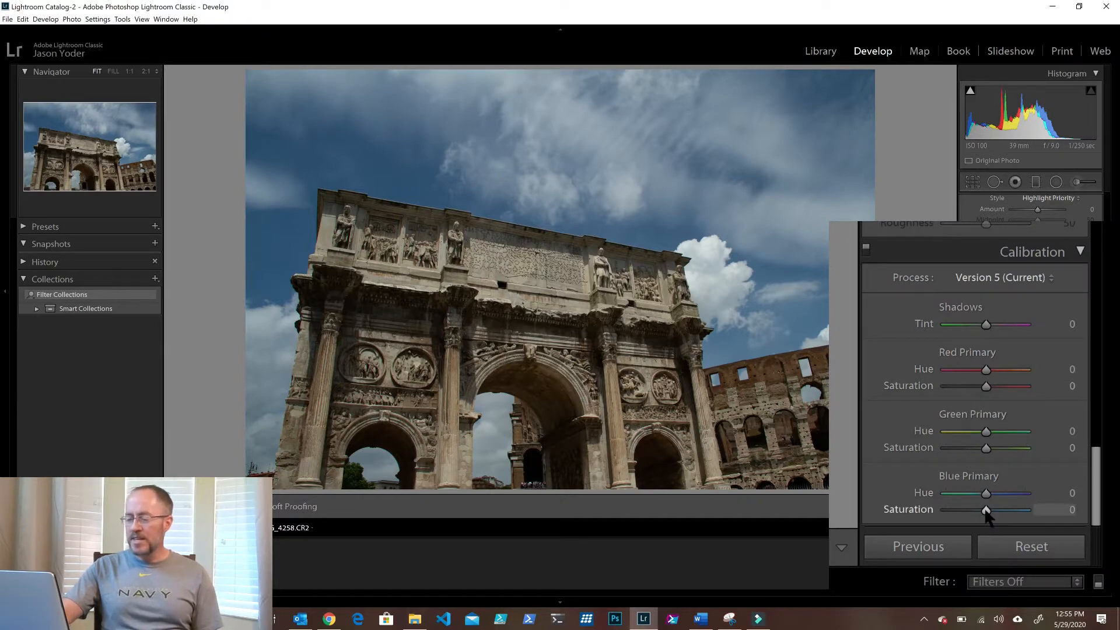
Step: Test the Blue Primary Saturation at both extremes, +100 and −100, and settle it at −3
{"action": "left_click_drag", "start_coordinate": [986, 509], "coordinate": [1072, 506]}
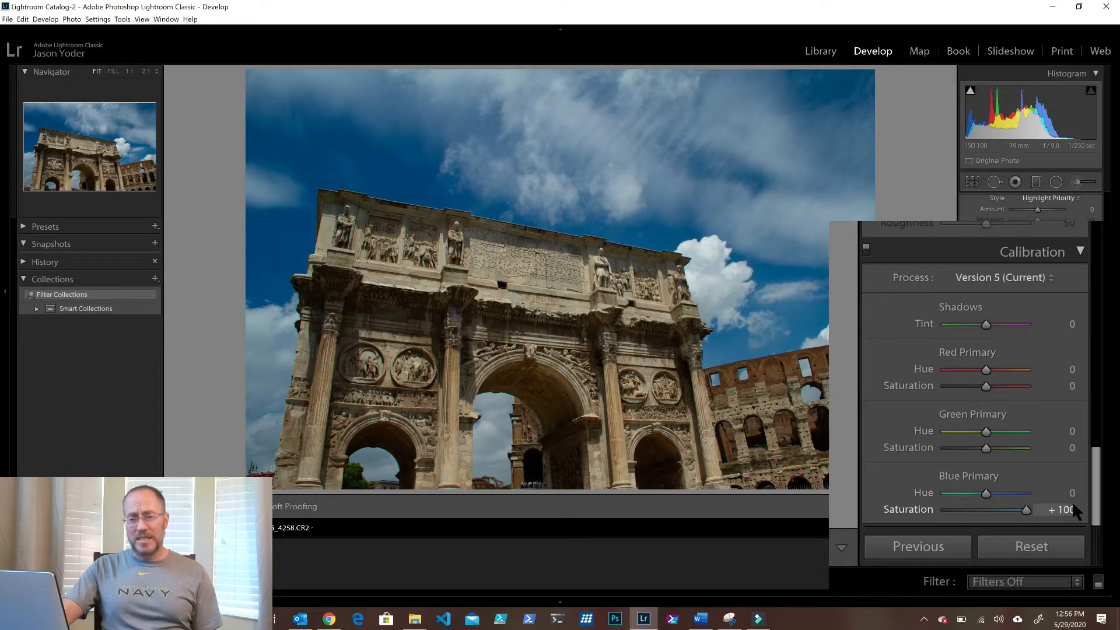
{"action": "left_click_drag", "start_coordinate": [1072, 505], "coordinate": [891, 521]}
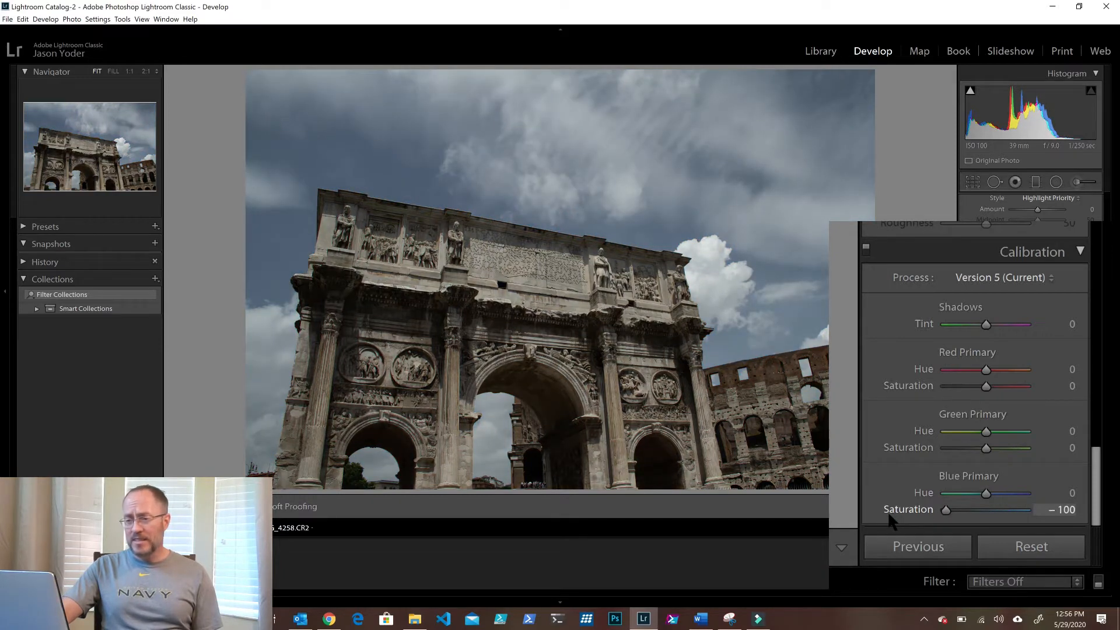
{"action": "left_click_drag", "start_coordinate": [891, 521], "coordinate": [992, 520]}
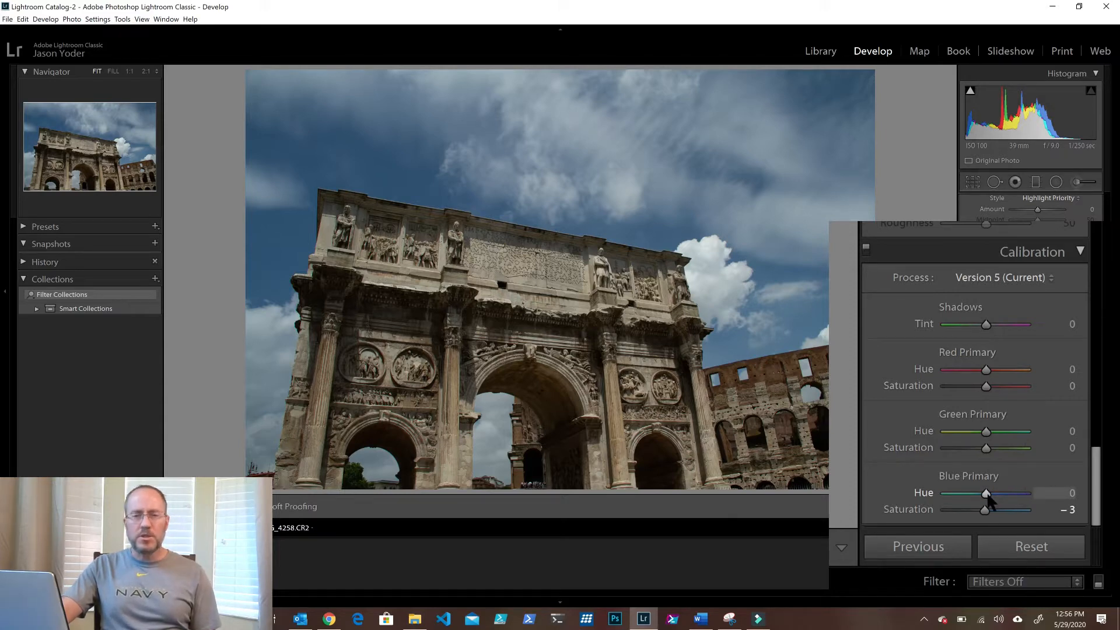
Step: Try the Blue Primary Hue at −100 on the arch photo, bring it back to −7 and reset it to 0
{"action": "left_click_drag", "start_coordinate": [987, 498], "coordinate": [922, 495]}
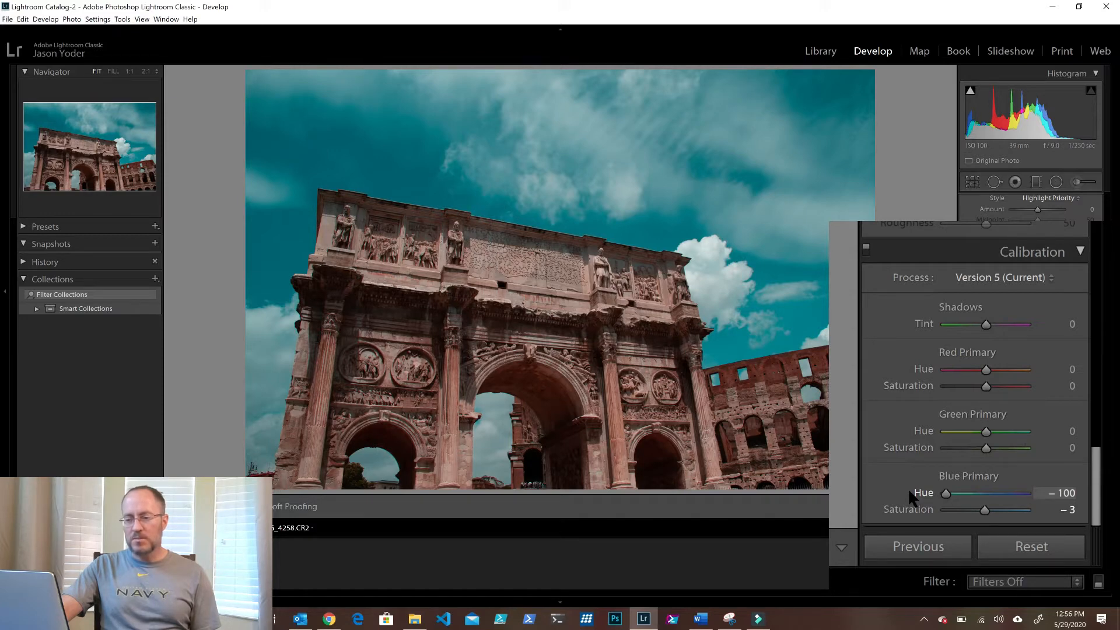
{"action": "left_click_drag", "start_coordinate": [946, 494], "coordinate": [1038, 477]}
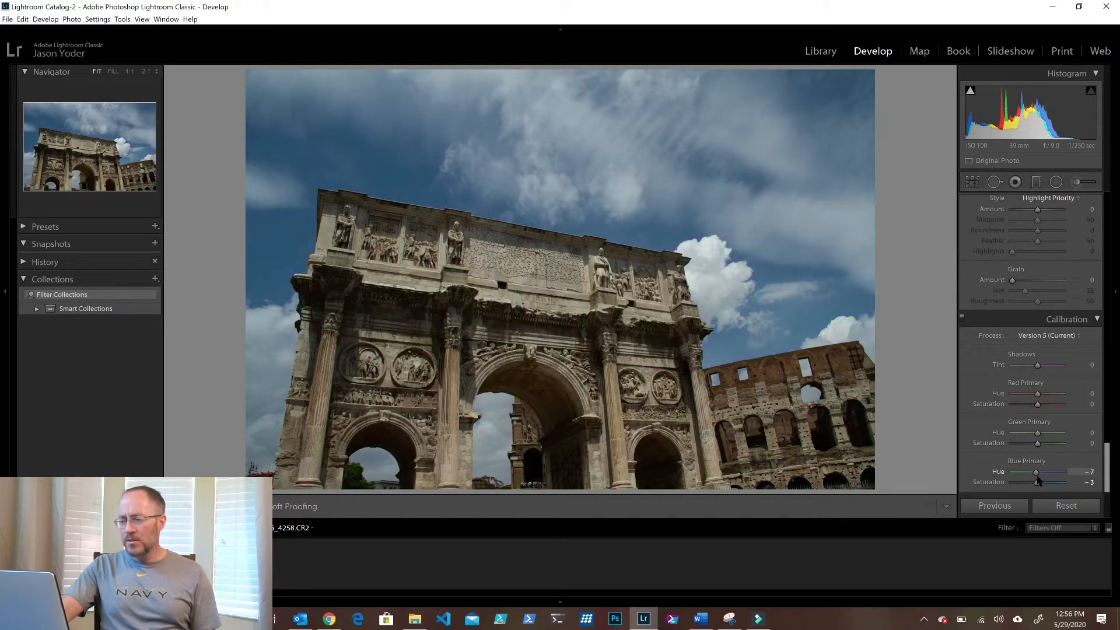
{"action": "double_click", "coordinate": [1038, 472]}
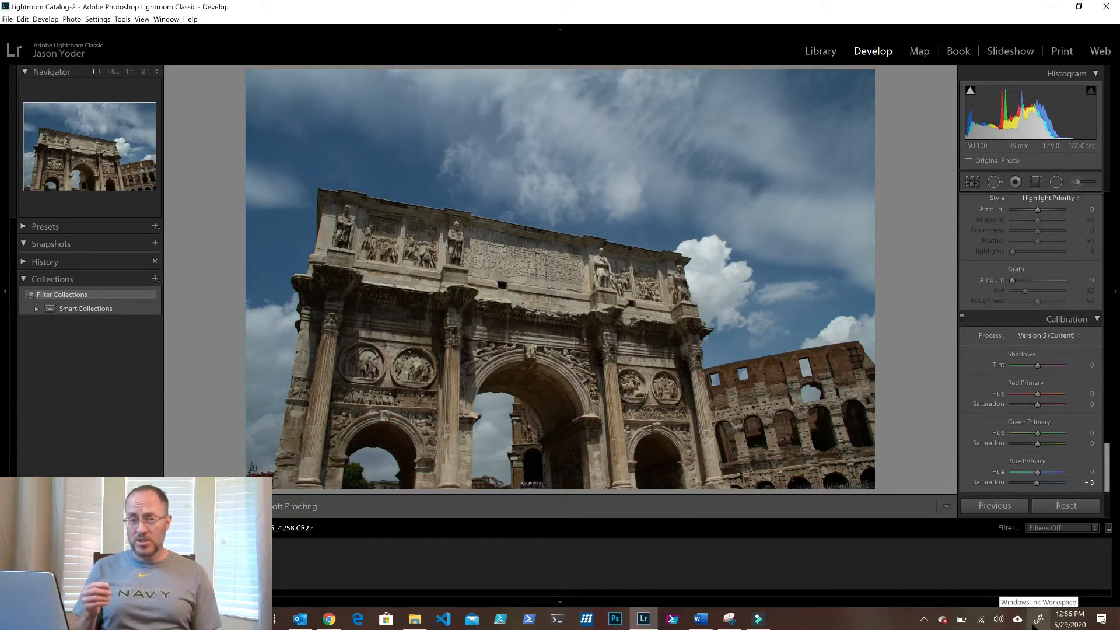
Step: Set the Basic Vibrance to +21 and Saturation to +21 for the colourful beach huts photo
{"action": "left_click_drag", "start_coordinate": [1107, 466], "coordinate": [1108, 217]}
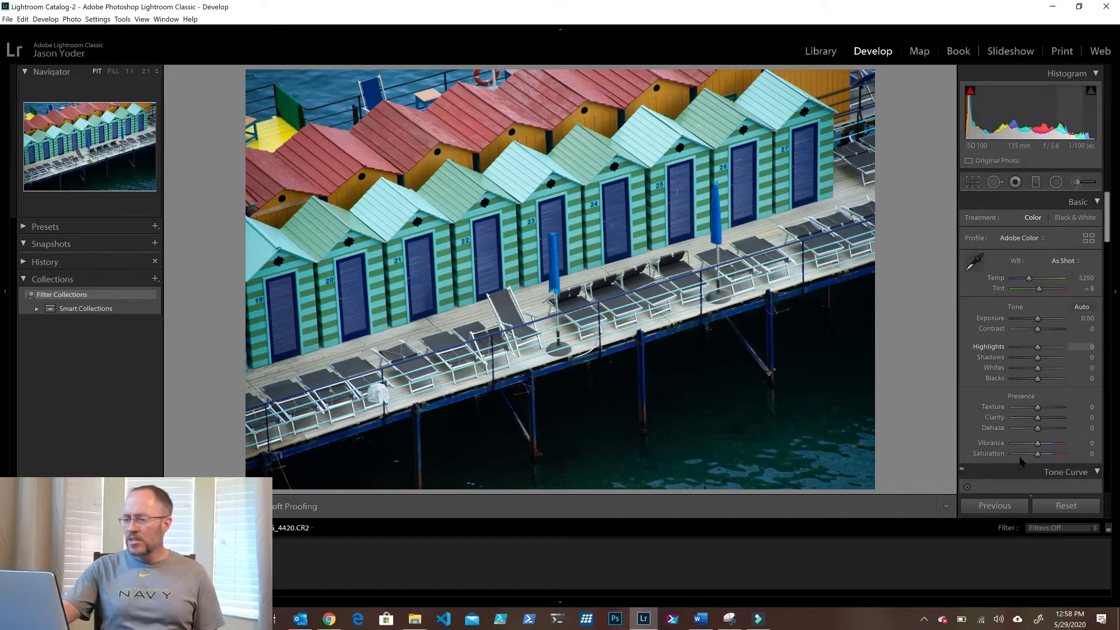
{"action": "left_click_drag", "start_coordinate": [1038, 454], "coordinate": [1045, 455]}
{"action": "left_click_drag", "start_coordinate": [932, 517], "coordinate": [949, 517]}
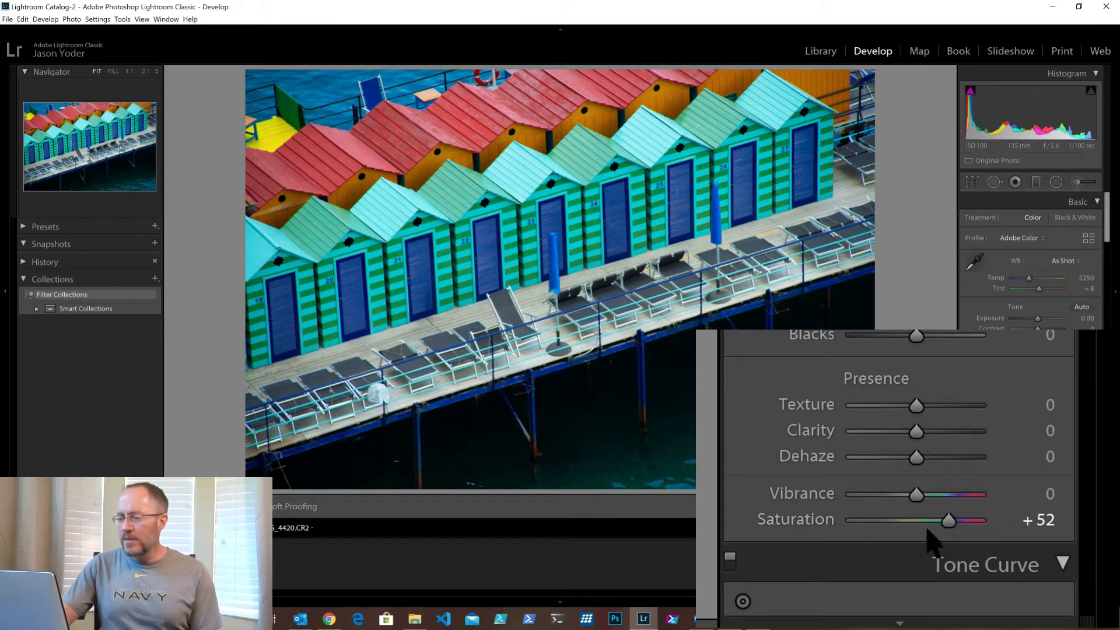
{"action": "left_click_drag", "start_coordinate": [947, 519], "coordinate": [932, 501]}
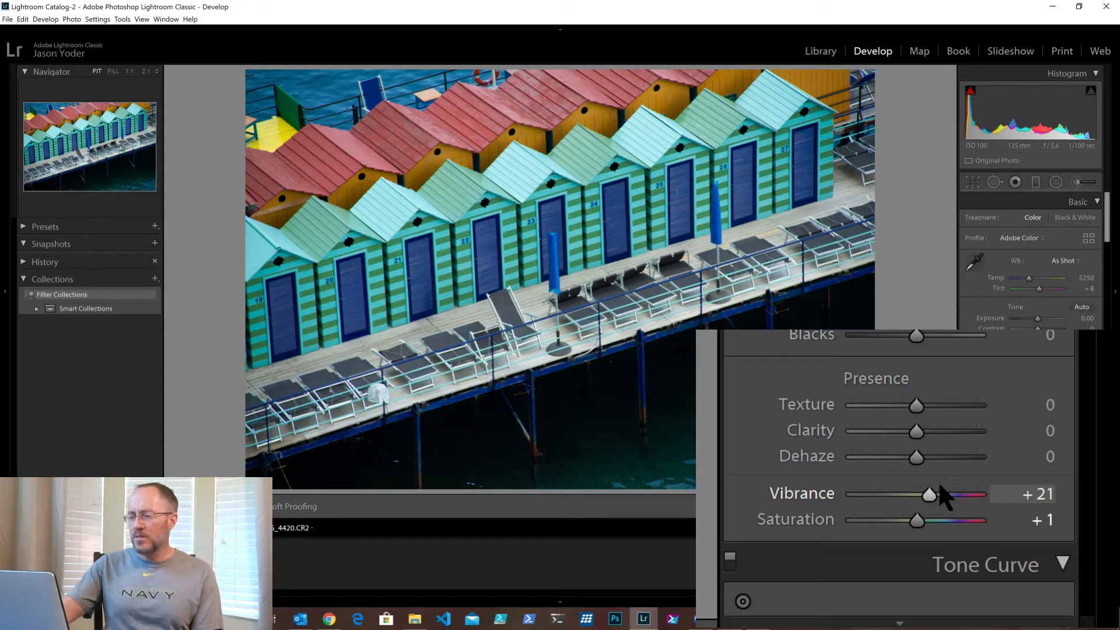
{"action": "left_click_drag", "start_coordinate": [925, 521], "coordinate": [934, 521]}
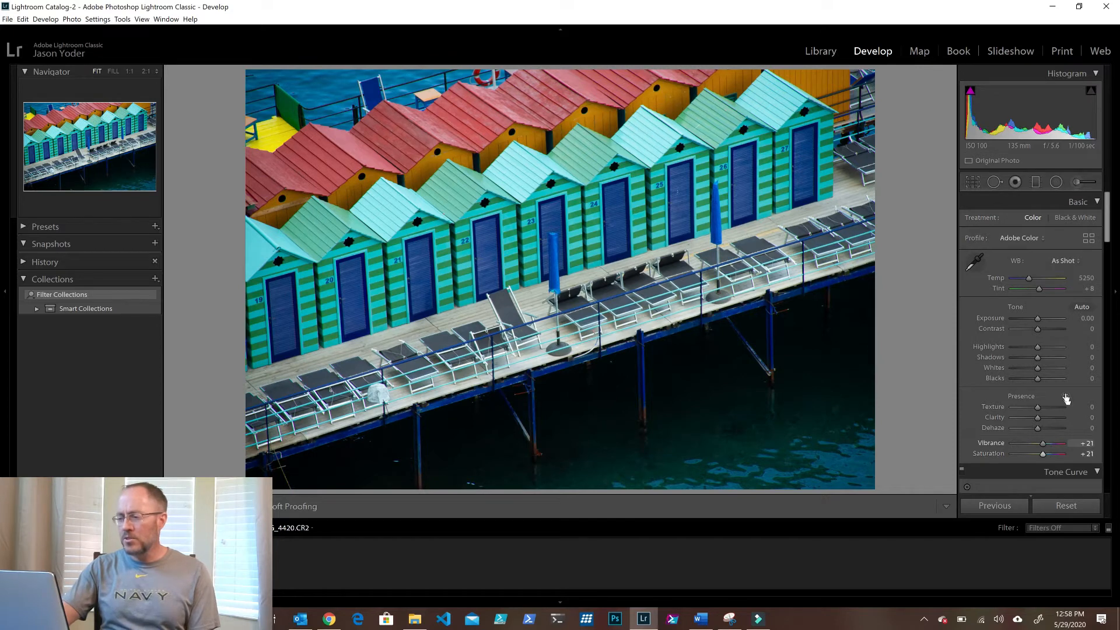
Step: Lower the HSL Luminance of Aqua to −7 in the beach huts photo
{"action": "scroll", "coordinate": [1065, 400], "scroll_direction": "down", "scroll_amount": 10}
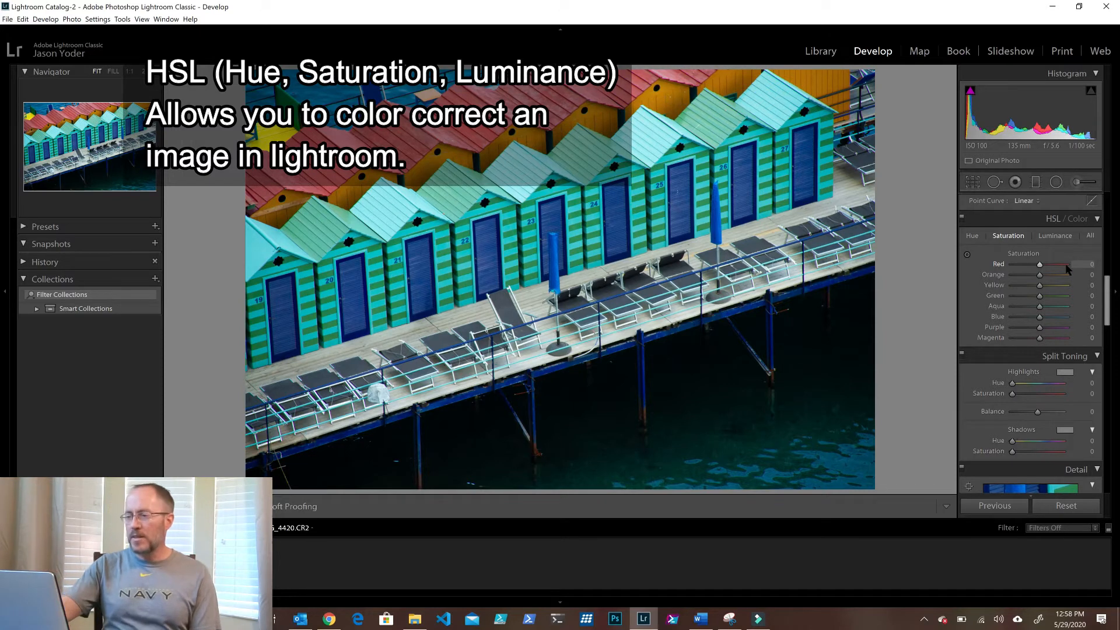
{"action": "left_click", "coordinate": [1063, 236]}
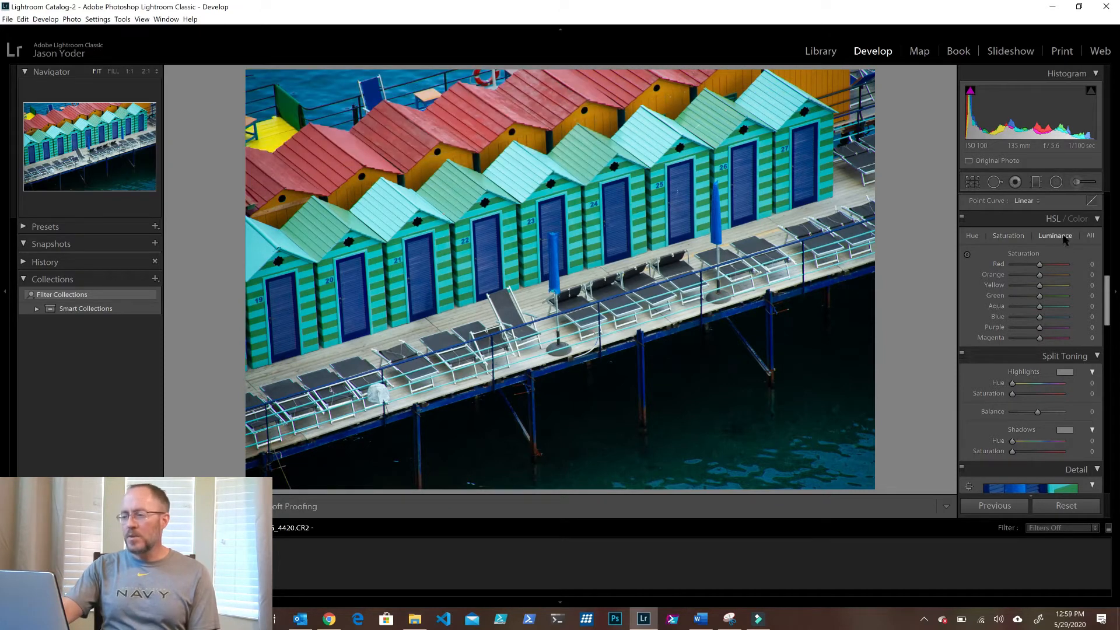
{"action": "left_click", "coordinate": [1000, 236]}
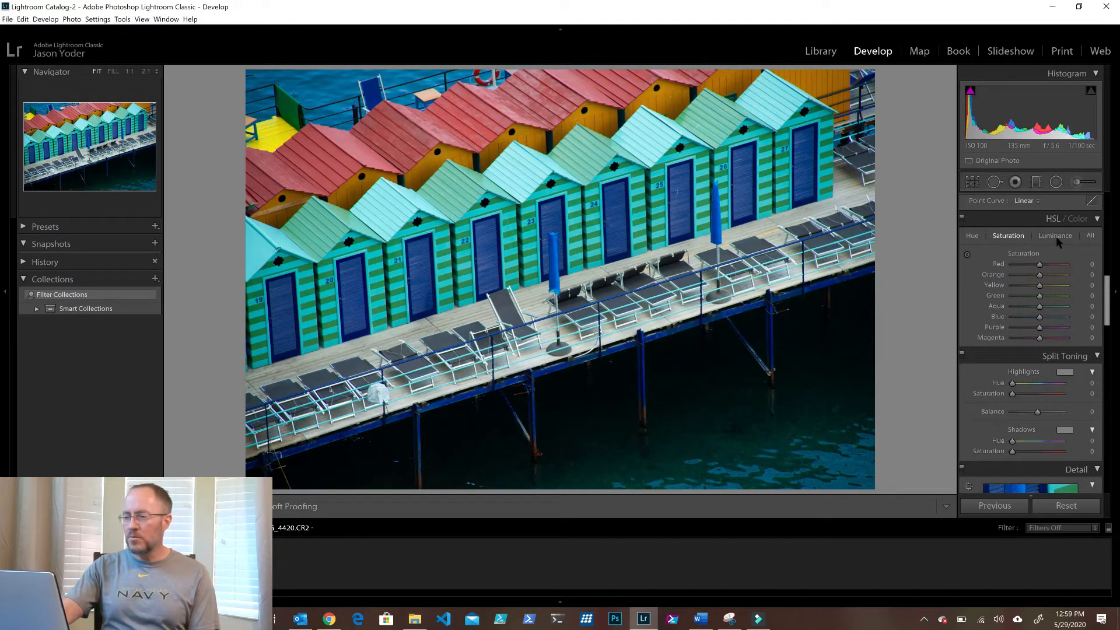
{"action": "left_click", "coordinate": [1063, 236]}
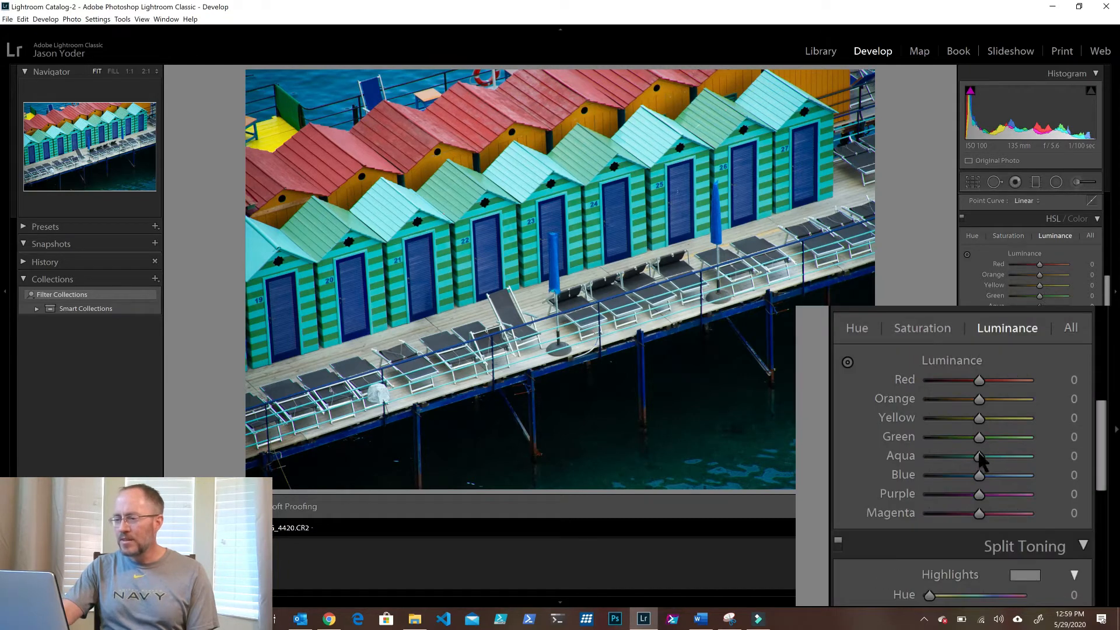
{"action": "mouse_move", "coordinate": [980, 456]}
{"action": "left_mouse_down"}
{"action": "mouse_move", "coordinate": [1033, 455]}
{"action": "mouse_move", "coordinate": [887, 458]}
{"action": "mouse_move", "coordinate": [976, 457]}
{"action": "left_mouse_up"}
Step: Reduce the beach huts photo's HSL Saturation: Aqua to −39, Blue to −26, Red to −12 and Yellow to −82
{"action": "left_click", "coordinate": [1014, 236]}
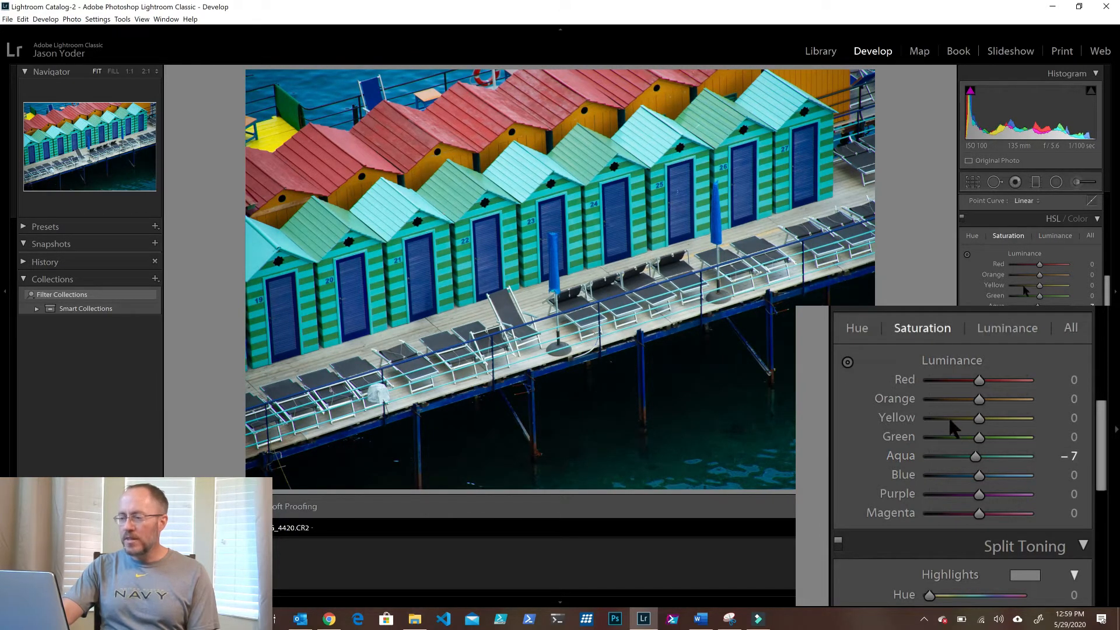
{"action": "mouse_move", "coordinate": [976, 457]}
{"action": "left_mouse_down"}
{"action": "mouse_move", "coordinate": [1028, 454]}
{"action": "mouse_move", "coordinate": [903, 463]}
{"action": "mouse_move", "coordinate": [982, 461]}
{"action": "mouse_move", "coordinate": [957, 460]}
{"action": "left_mouse_up"}
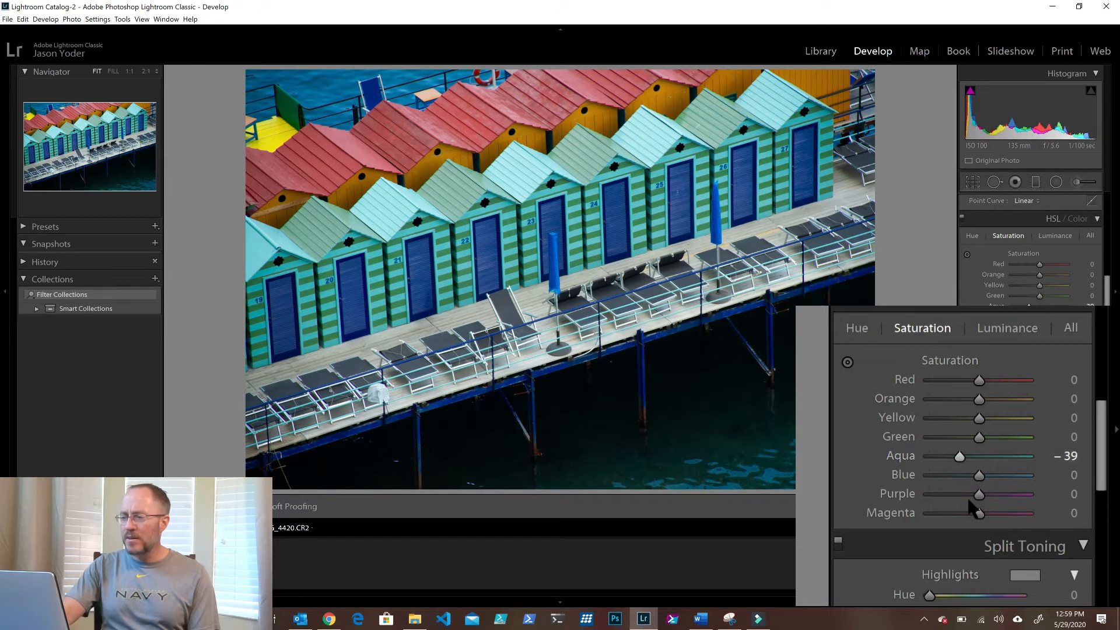
{"action": "left_click_drag", "start_coordinate": [980, 475], "coordinate": [968, 477]}
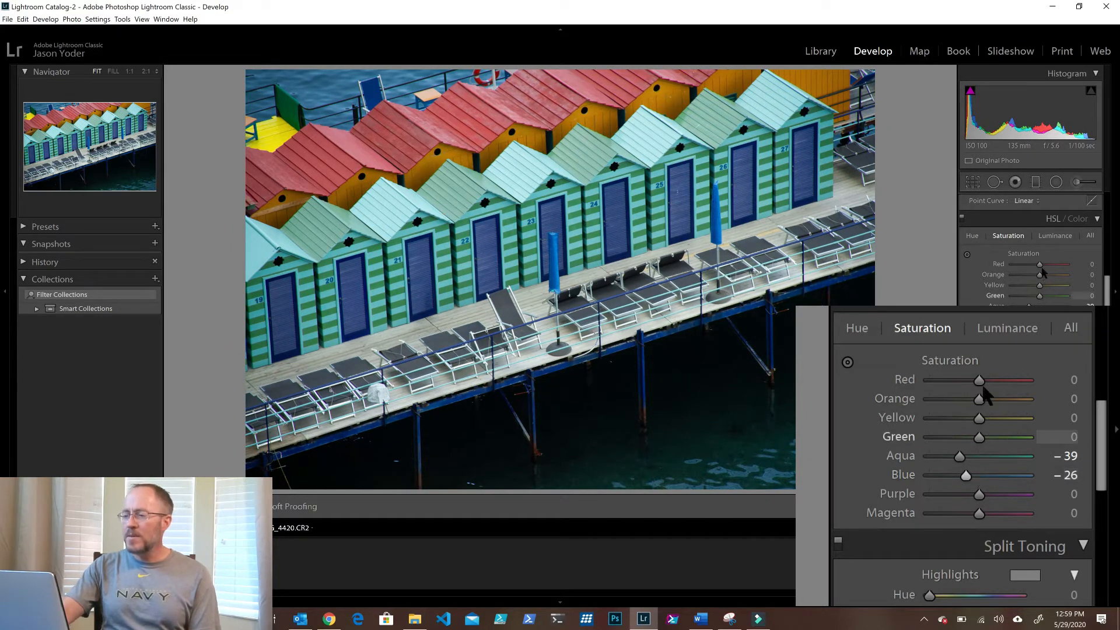
{"action": "mouse_move", "coordinate": [980, 382]}
{"action": "left_mouse_down"}
{"action": "mouse_move", "coordinate": [968, 384]}
{"action": "mouse_move", "coordinate": [978, 403]}
{"action": "left_mouse_up"}
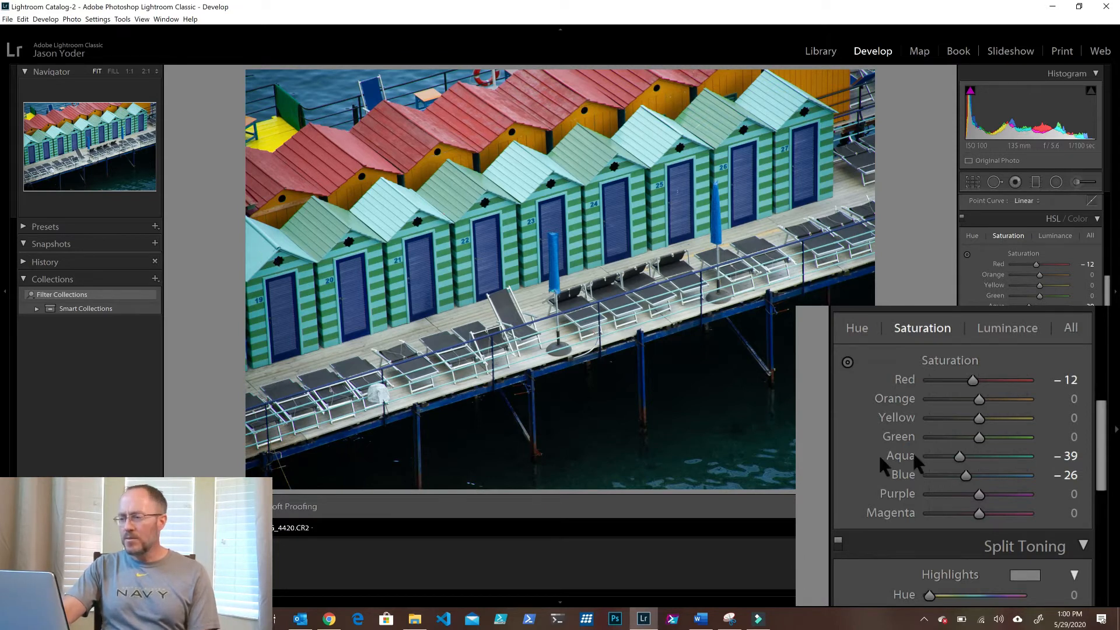
{"action": "mouse_move", "coordinate": [1039, 286]}
{"action": "left_mouse_down"}
{"action": "mouse_move", "coordinate": [1018, 291]}
{"action": "mouse_move", "coordinate": [1090, 294]}
{"action": "mouse_move", "coordinate": [1020, 297]}
{"action": "left_mouse_up"}
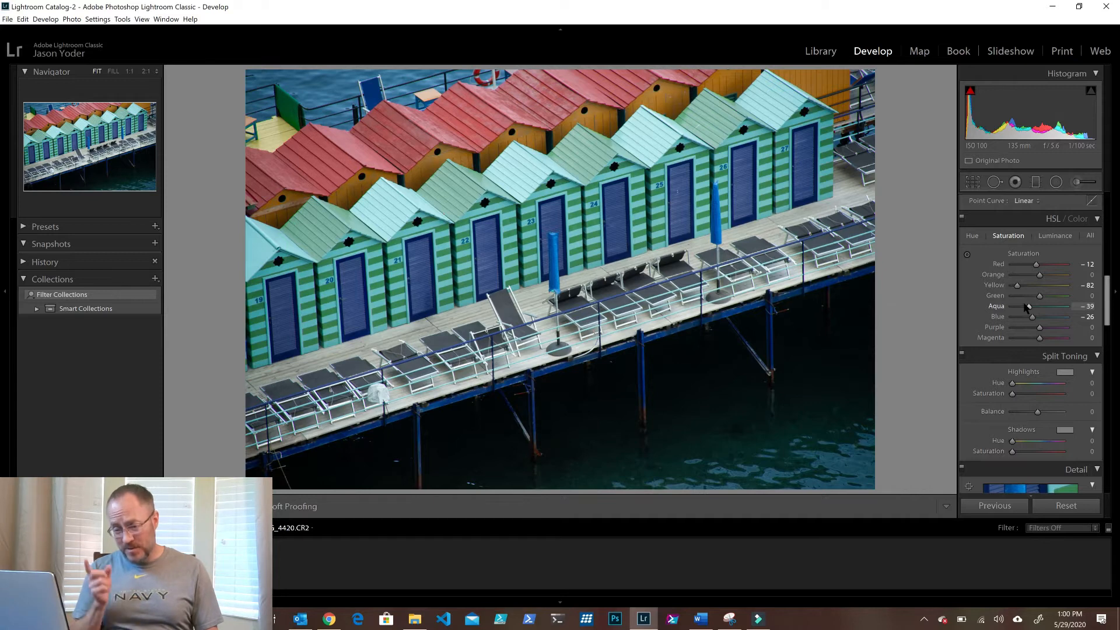
Step: Set the HSL Saturation of Red to +3 and Purple to +2 for the sunset lake panorama
{"action": "left_click", "coordinate": [134, 563]}
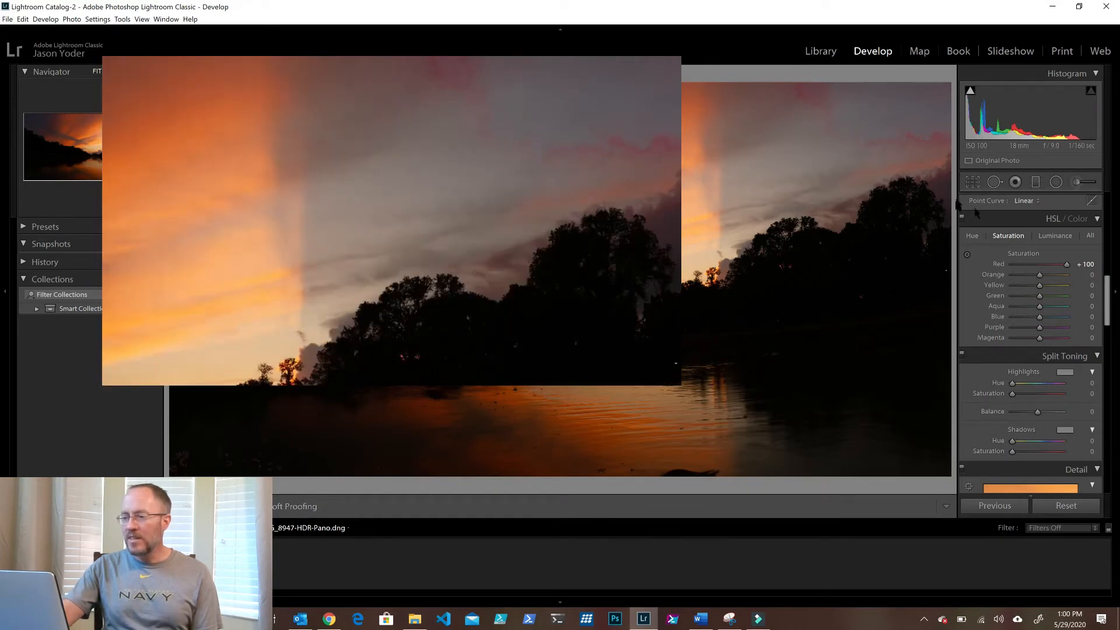
{"action": "left_click_drag", "start_coordinate": [1048, 266], "coordinate": [1046, 267]}
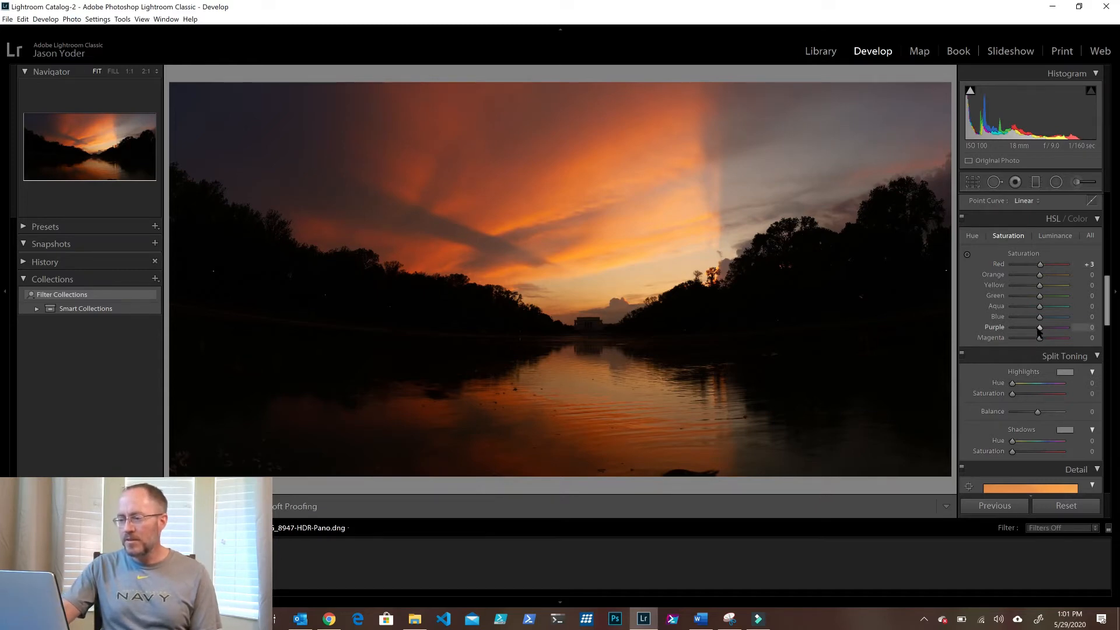
{"action": "left_click_drag", "start_coordinate": [1050, 331], "coordinate": [1070, 333]}
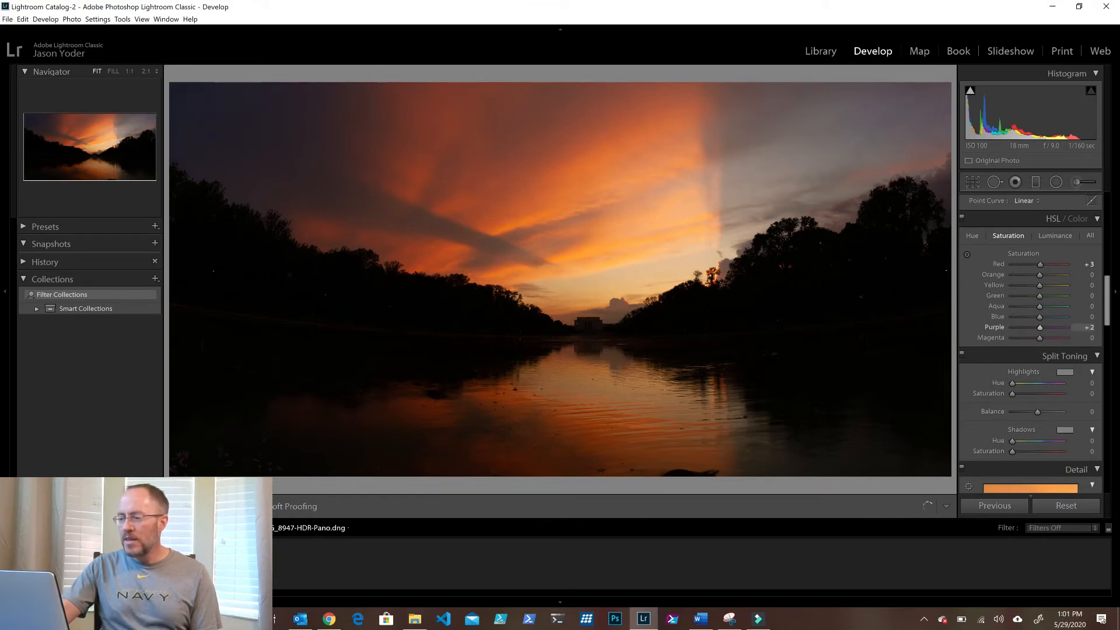
Step: Try the sunset panorama's Contrast at +30 and settle it at −6
{"action": "scroll", "coordinate": [1091, 221], "scroll_direction": "up", "scroll_amount": 10}
{"action": "scroll", "coordinate": [1092, 221], "scroll_direction": "up", "scroll_amount": 1}
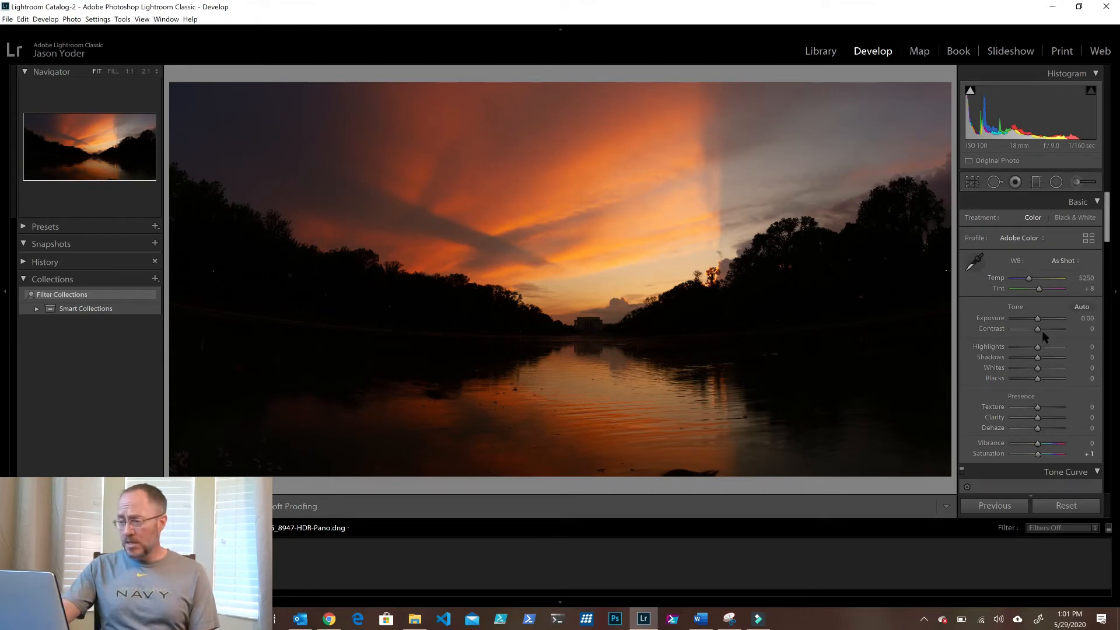
{"action": "left_click_drag", "start_coordinate": [1038, 331], "coordinate": [1044, 331]}
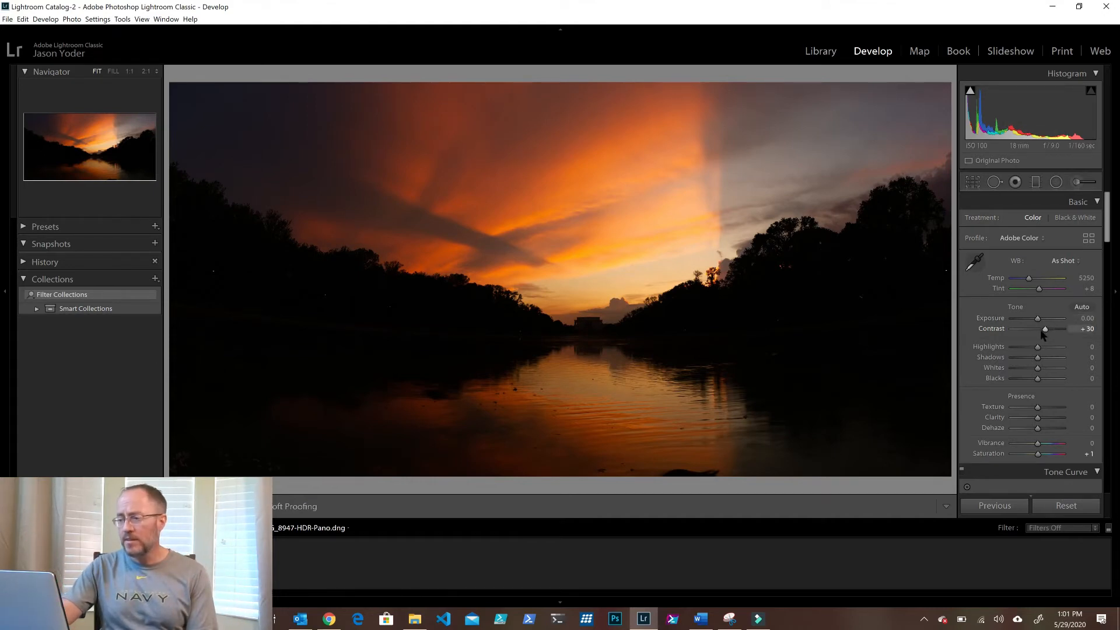
{"action": "left_click_drag", "start_coordinate": [1045, 330], "coordinate": [1037, 331]}
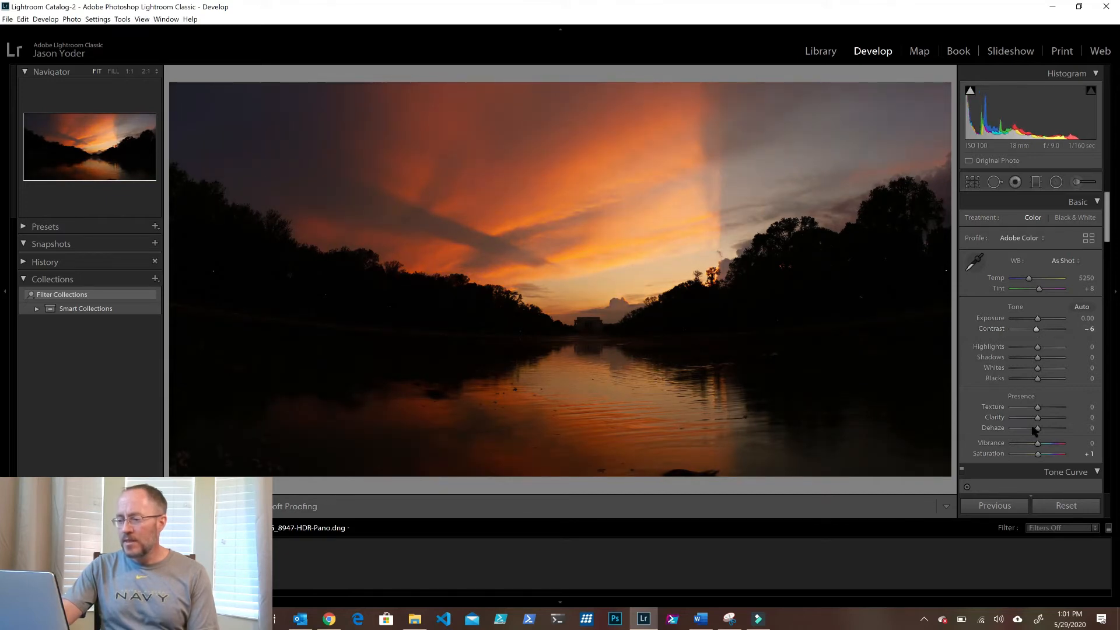
Step: Try Dehaze at +100 and +71 on the sunset panorama and reset it to 0
{"action": "left_click_drag", "start_coordinate": [1049, 429], "coordinate": [1079, 430]}
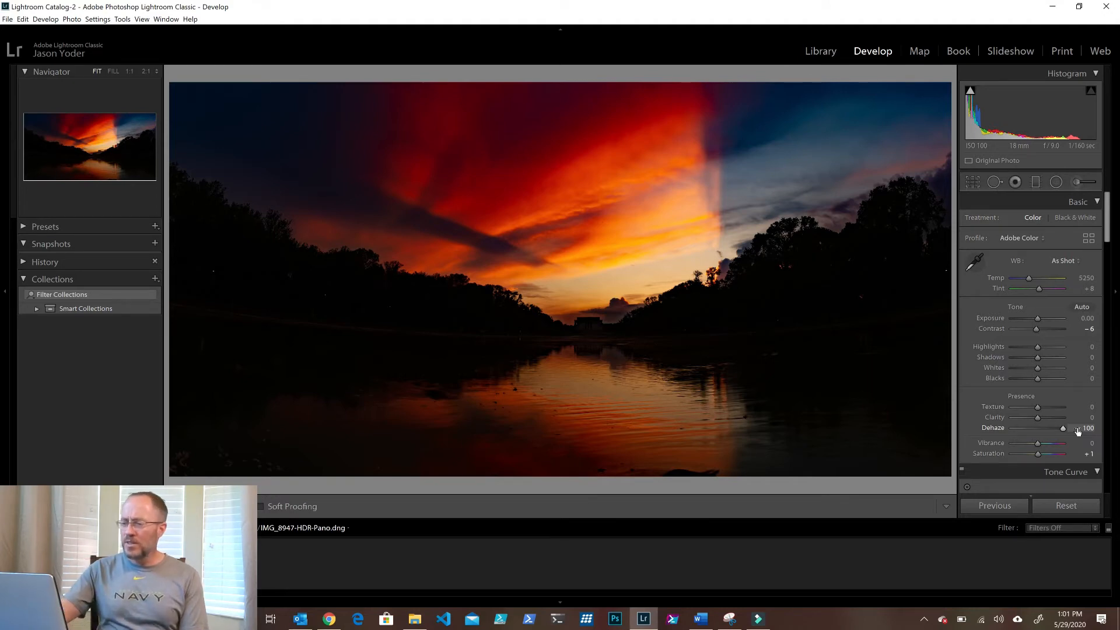
{"action": "left_click_drag", "start_coordinate": [1055, 432], "coordinate": [1053, 430]}
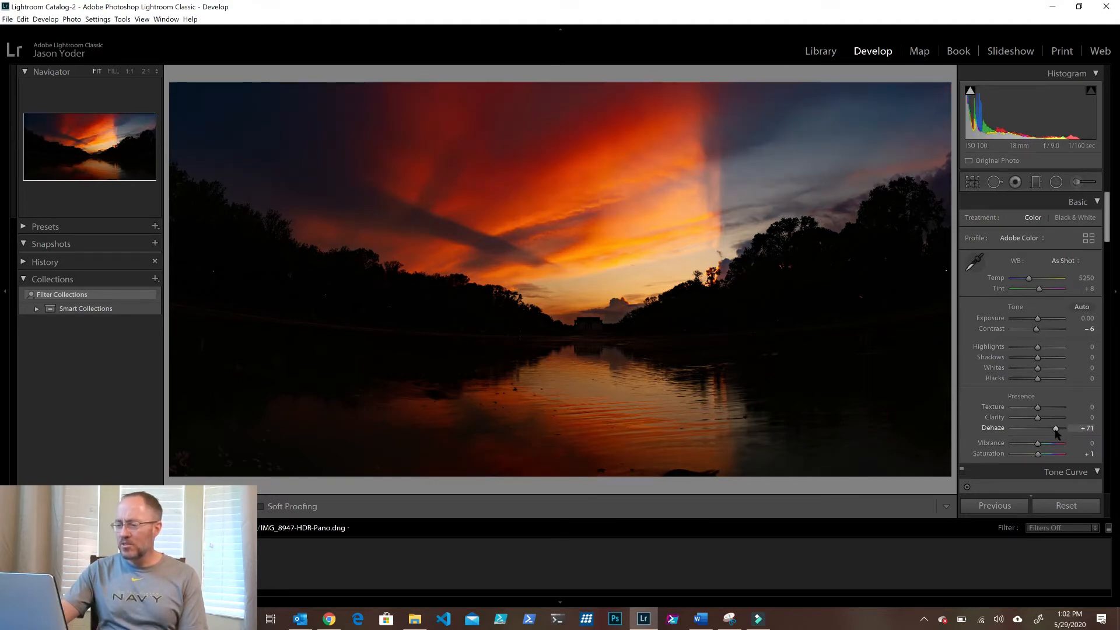
{"action": "double_click", "coordinate": [1052, 429]}
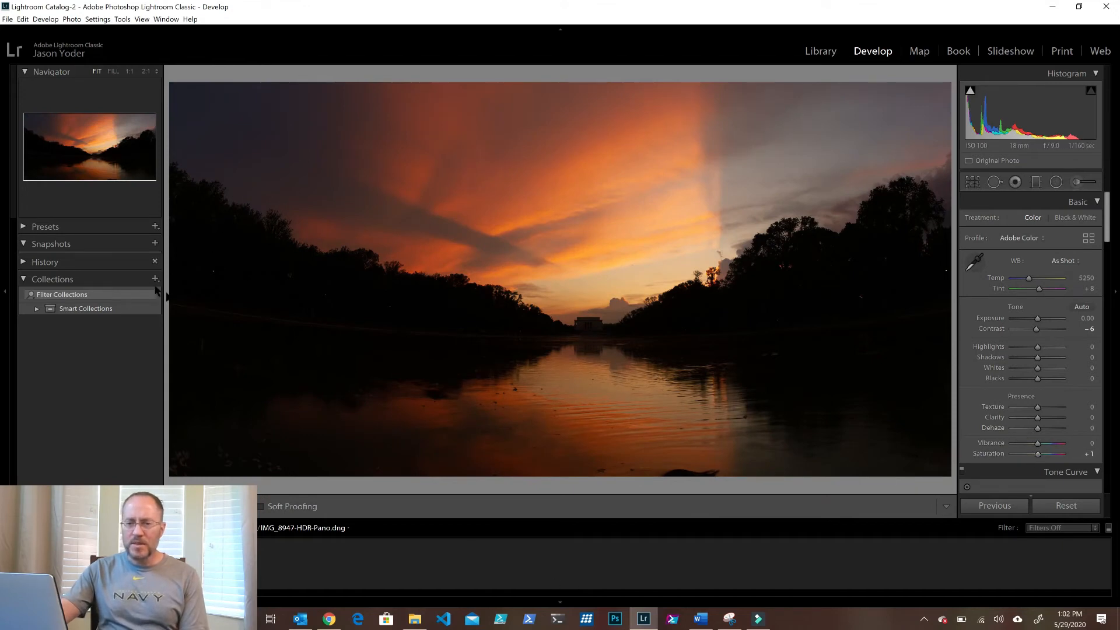
Step: Open the desert sunset photo, check the sun area at 1:1, and draw a radial filter centred on the sun
{"action": "key", "text": "e"}
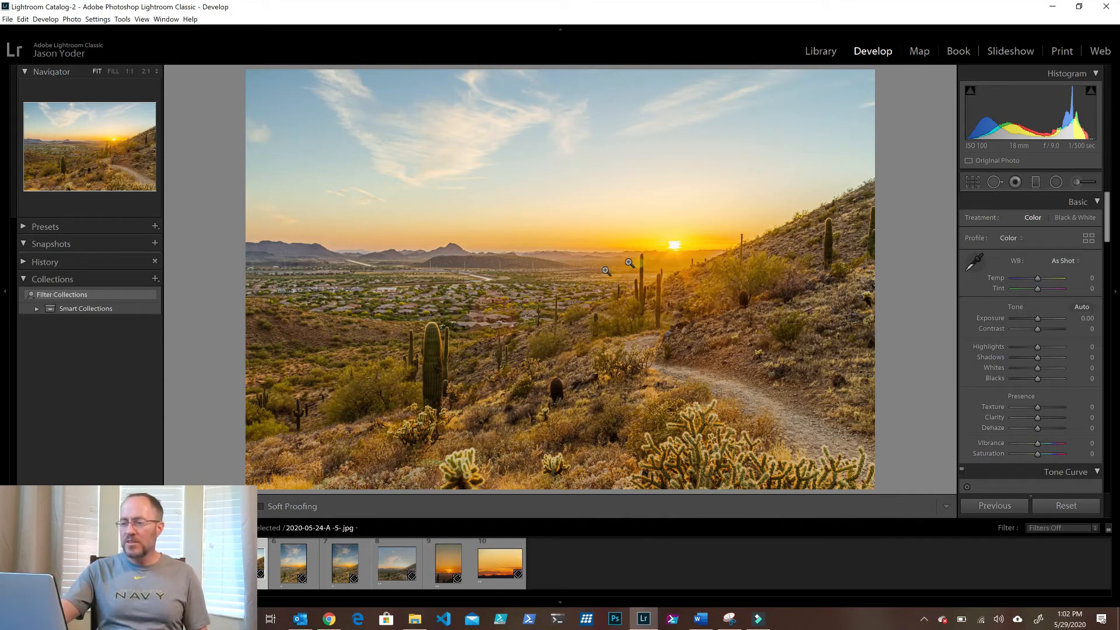
{"action": "left_click", "coordinate": [664, 244]}
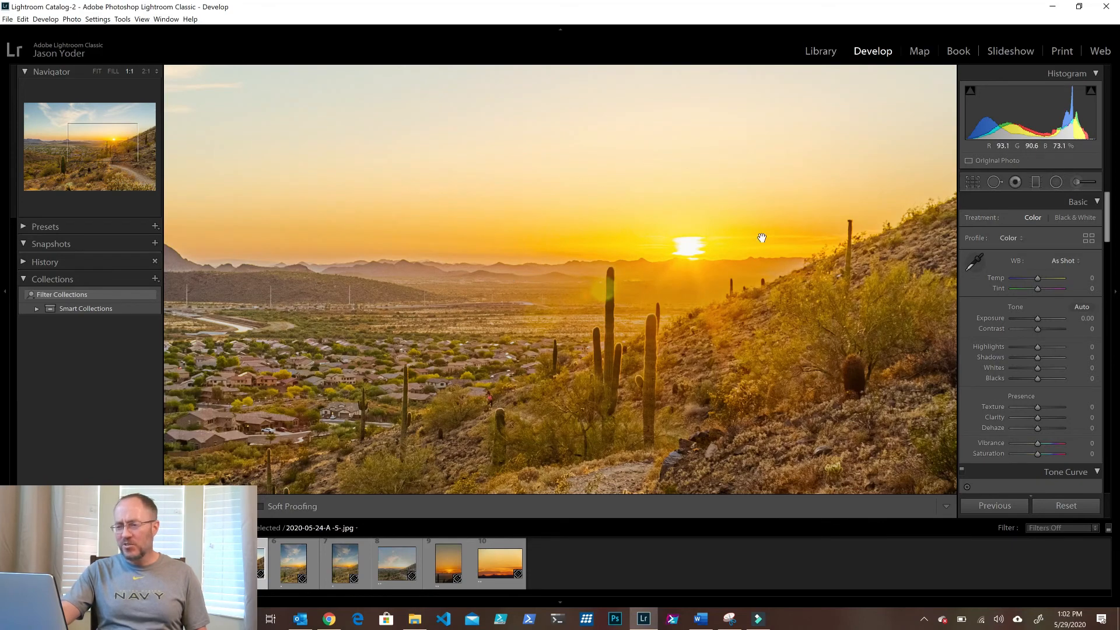
{"action": "left_click", "coordinate": [789, 281]}
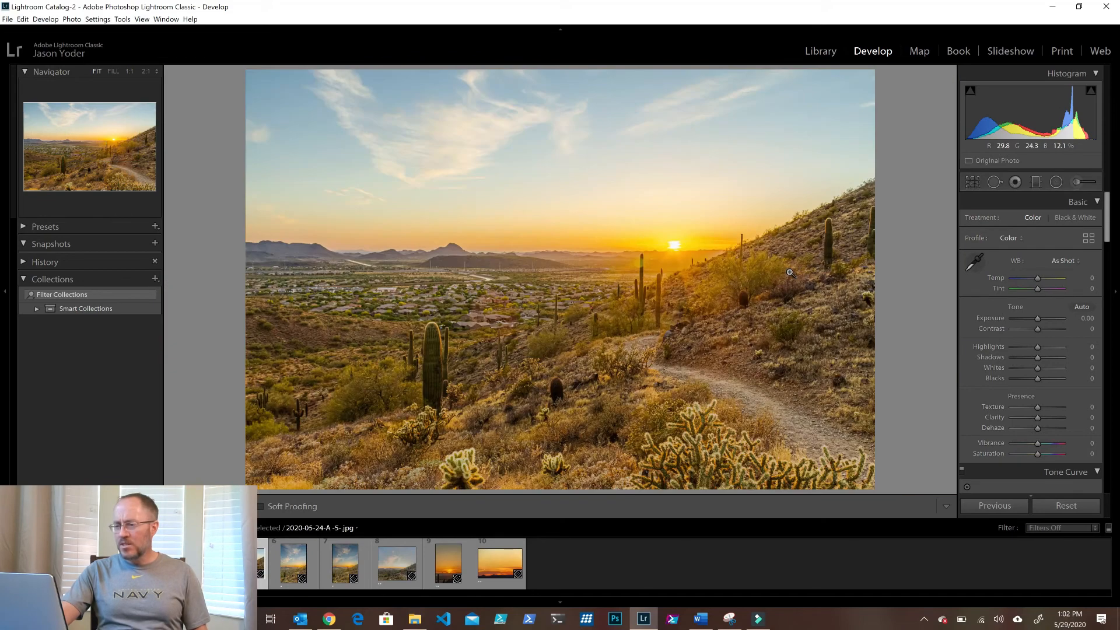
{"action": "left_click", "coordinate": [1058, 182]}
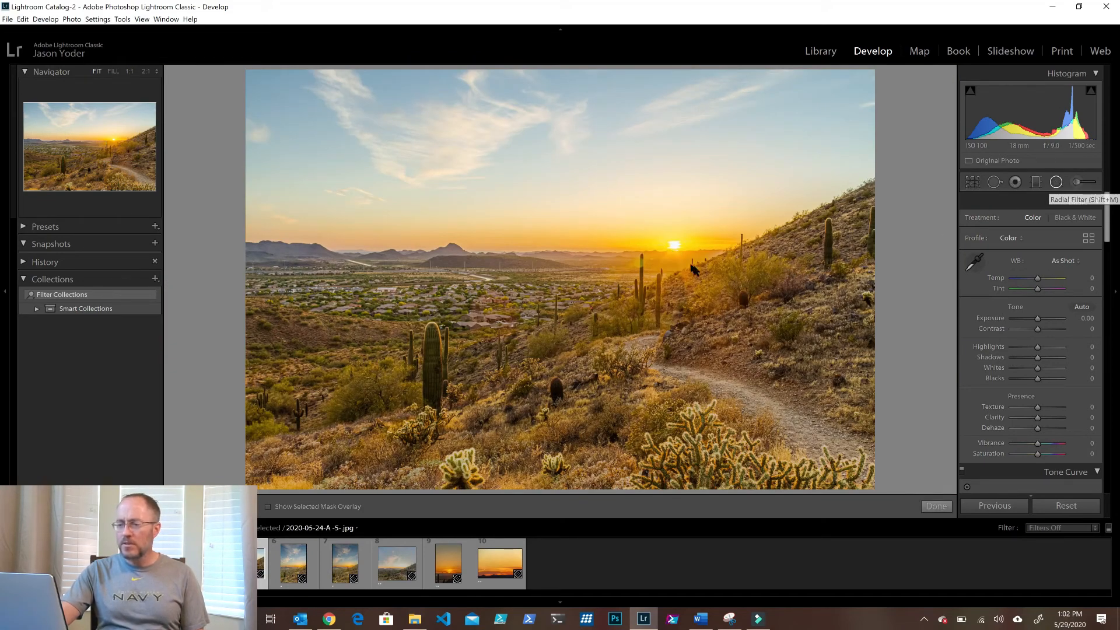
{"action": "left_click_drag", "start_coordinate": [674, 248], "coordinate": [809, 359]}
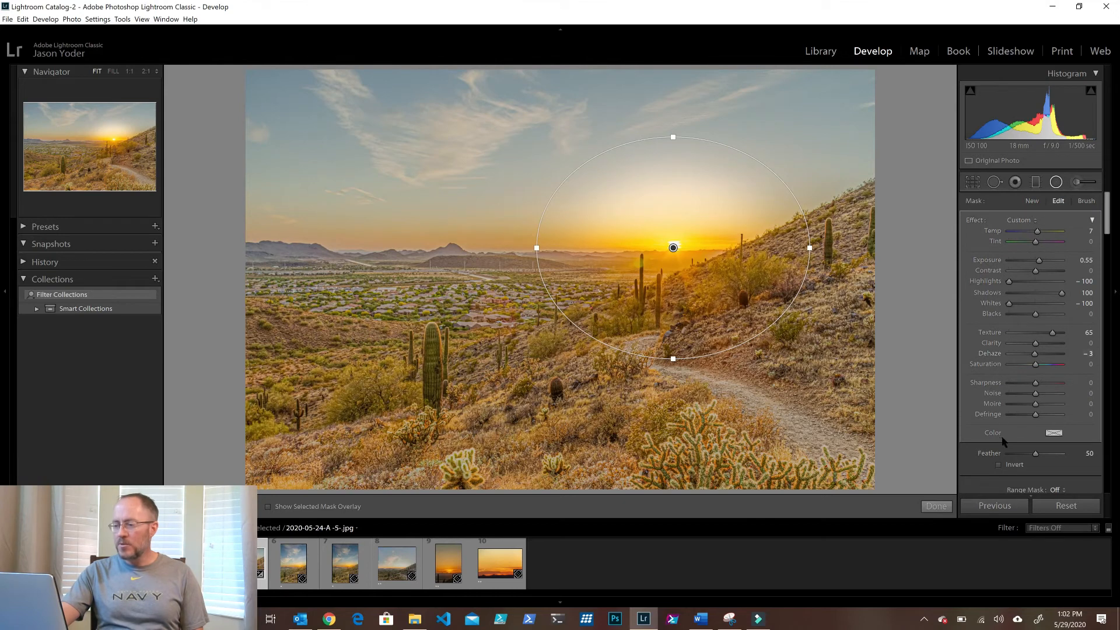
Step: Invert the radial filter around the sun, set its Saturation to −16 and finish editing the filter
{"action": "scroll", "coordinate": [1004, 431], "scroll_direction": "down", "scroll_amount": 3}
{"action": "left_click", "coordinate": [999, 379]}
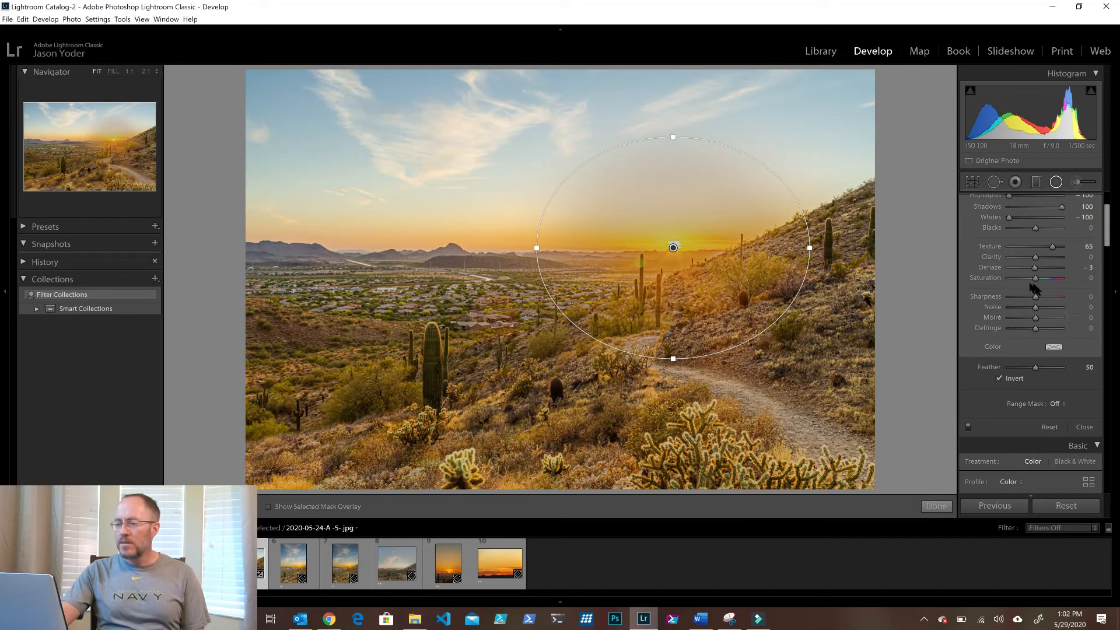
{"action": "scroll", "coordinate": [1038, 292], "scroll_direction": "up", "scroll_amount": 3}
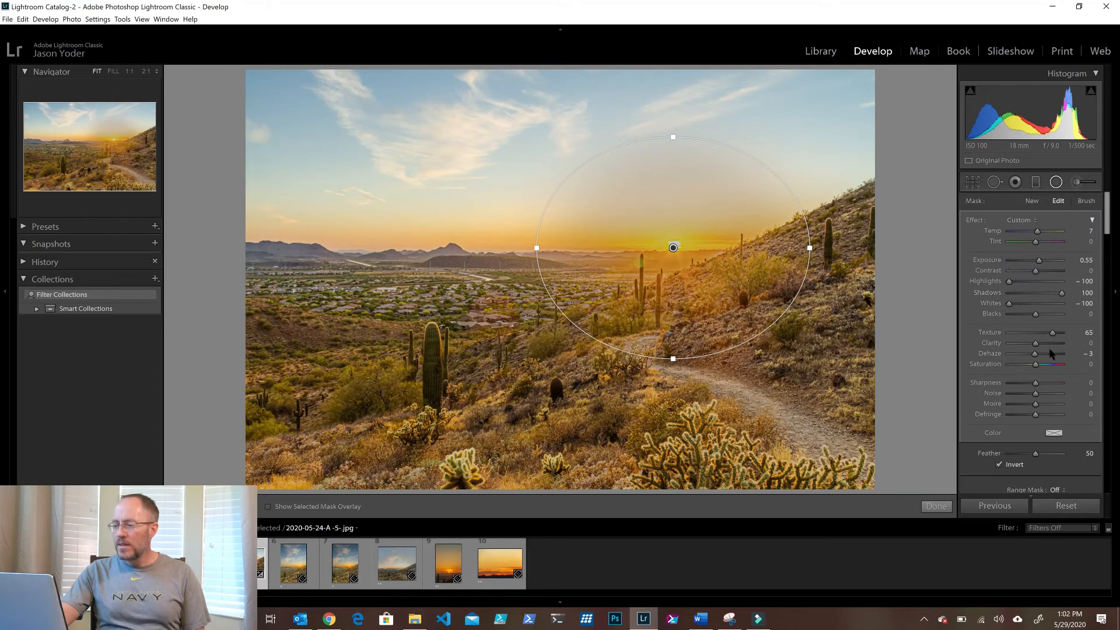
{"action": "scroll", "coordinate": [1048, 359], "scroll_direction": "down", "scroll_amount": 3}
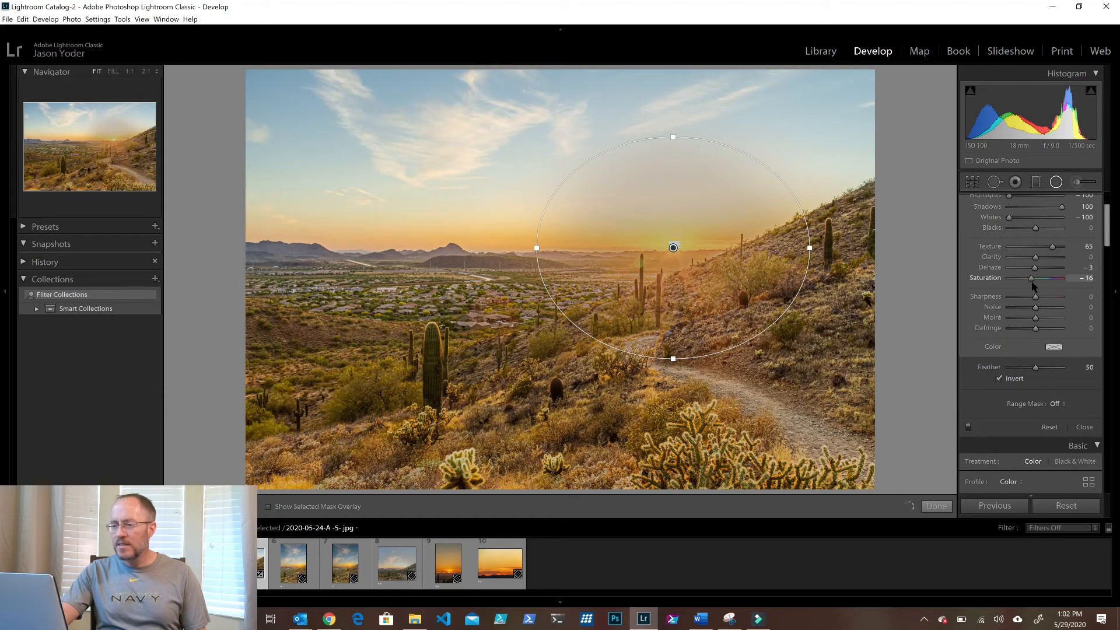
{"action": "left_click", "coordinate": [939, 505]}
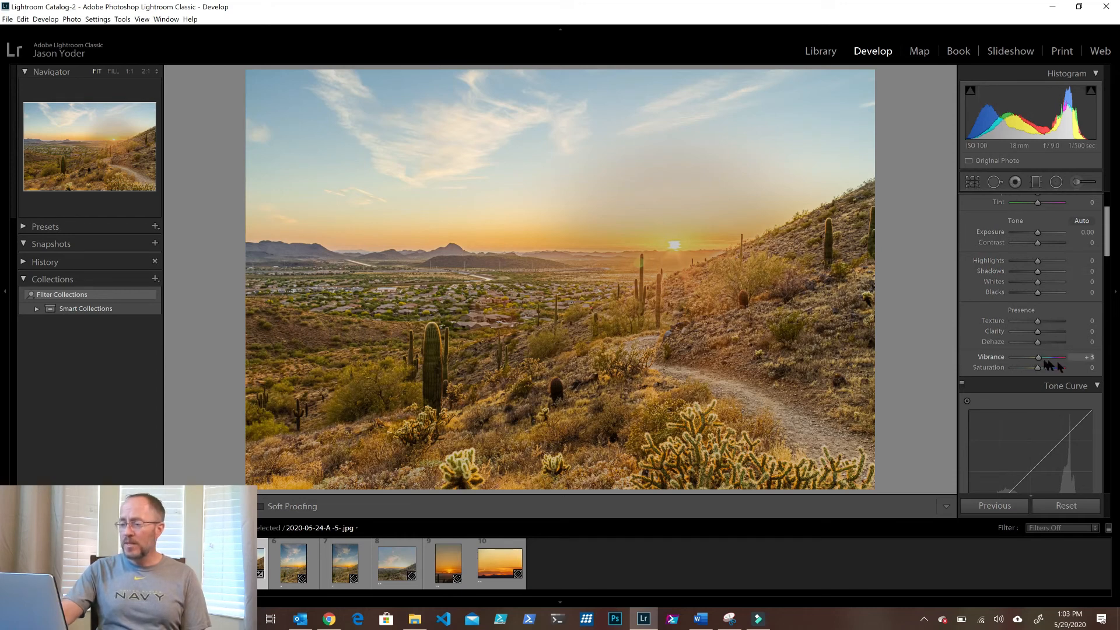
Step: Try Vibrance and Saturation each at +100 on the desert sunset photo, and settle Vibrance at +15 and Saturation at +5
{"action": "left_click_drag", "start_coordinate": [1046, 360], "coordinate": [1073, 361]}
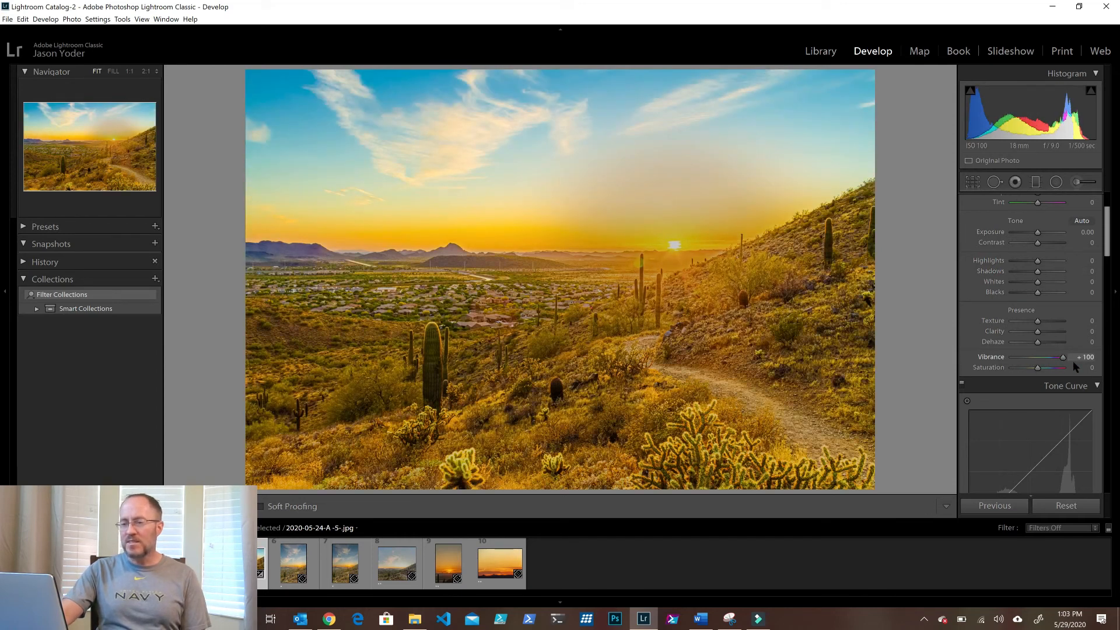
{"action": "mouse_move", "coordinate": [1059, 359]}
{"action": "left_mouse_down"}
{"action": "mouse_move", "coordinate": [1037, 360]}
{"action": "mouse_move", "coordinate": [1069, 374]}
{"action": "left_mouse_up"}
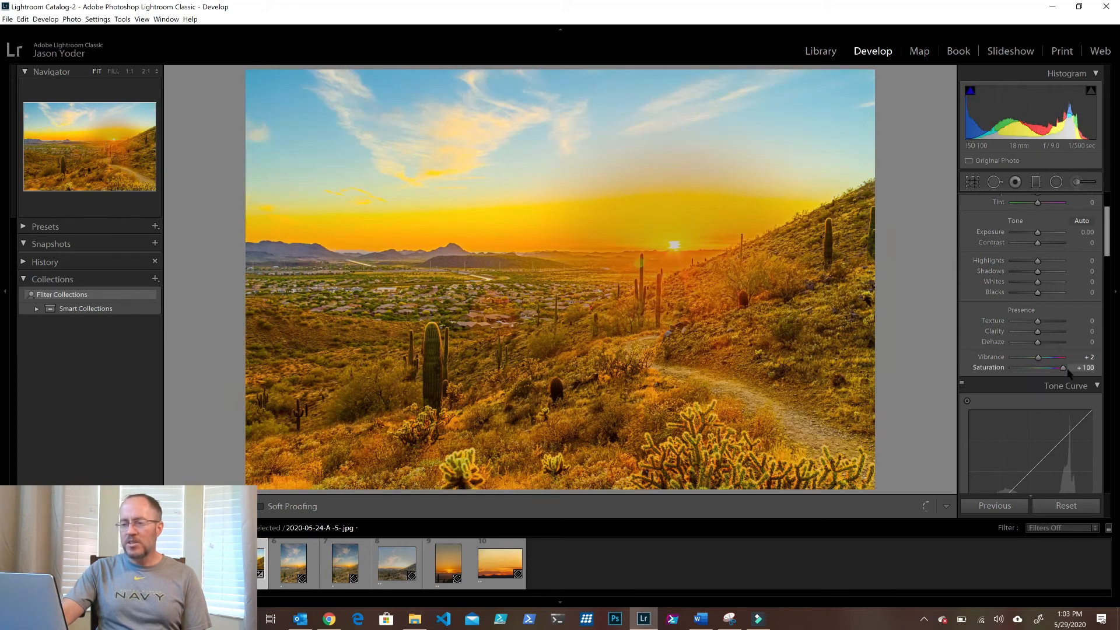
{"action": "left_click_drag", "start_coordinate": [1052, 373], "coordinate": [1043, 361]}
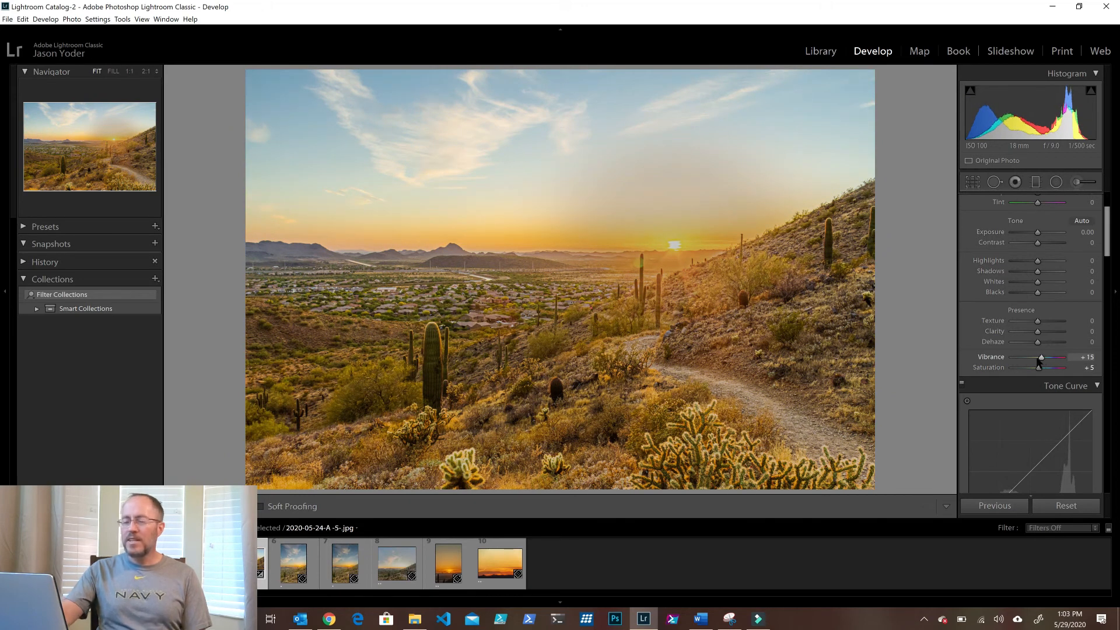